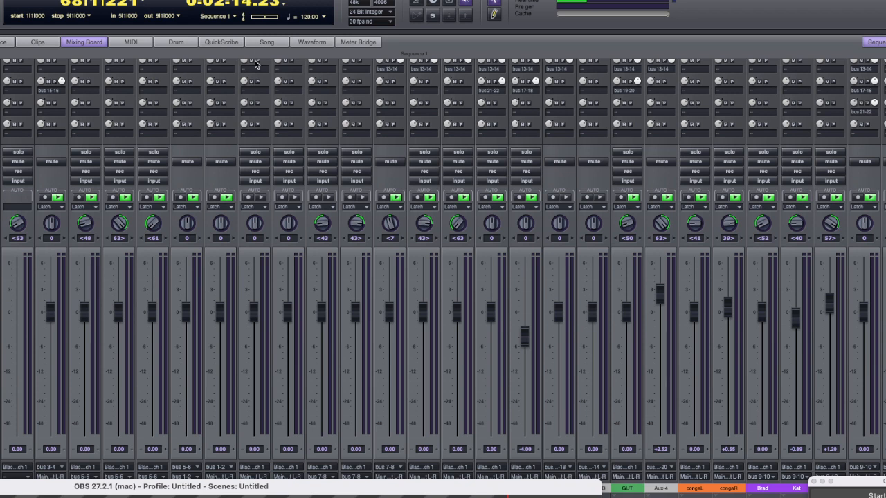
- Switch to Digital Performer, play the sequence, and rewind the playback position to measure 58
{"action": "key", "text": "super+Tab"}
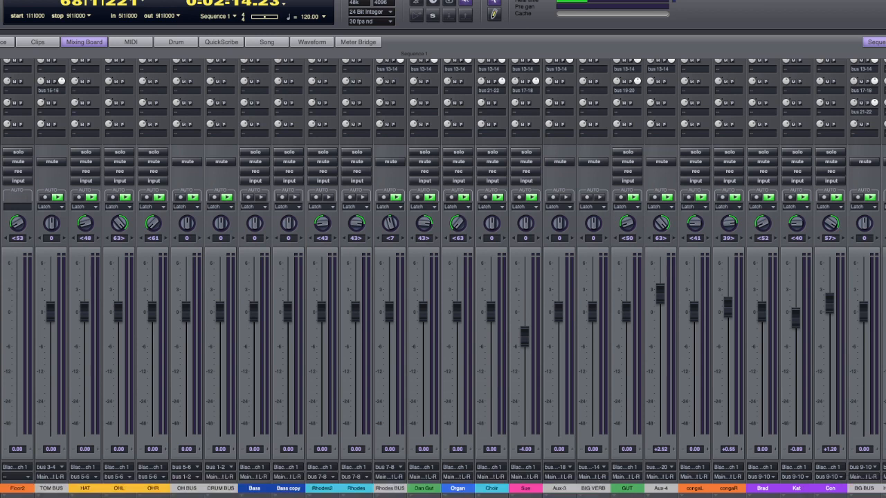
{"action": "key", "text": "space"}
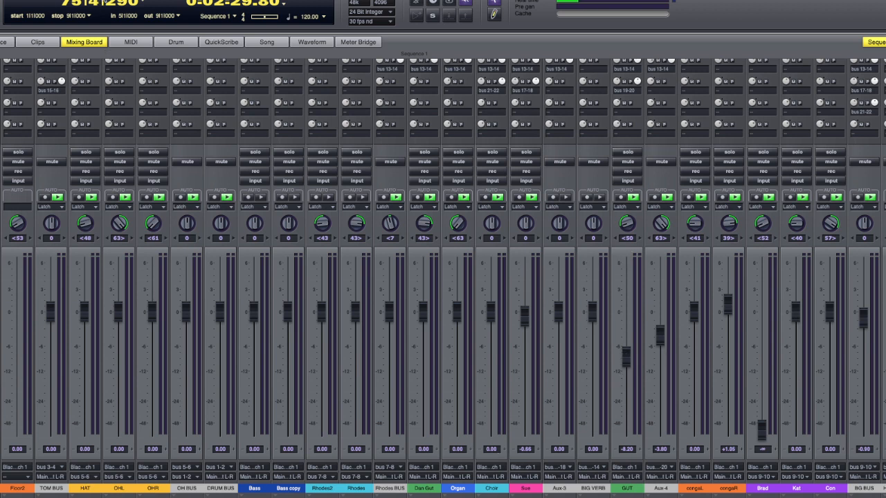
{"action": "left_click_drag", "start_coordinate": [96, 1], "coordinate": [96, 9]}
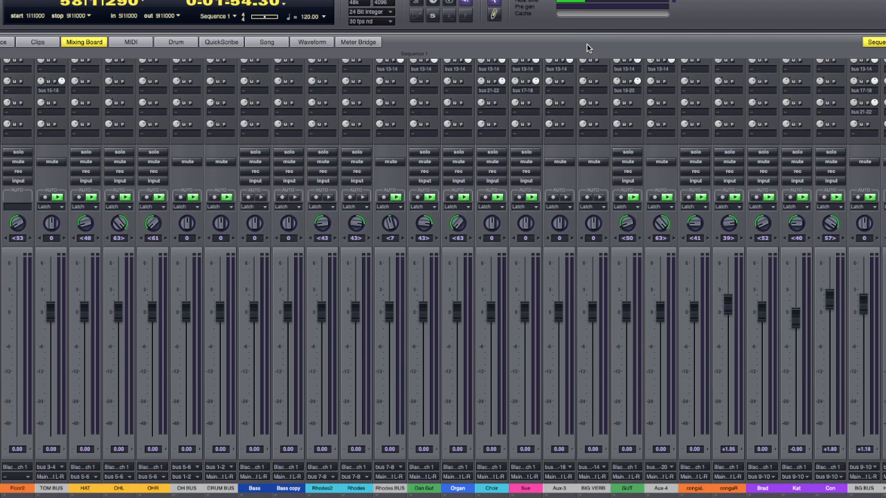
- Solo the GUT channel with Aux-4 muted and raise the GUT fader to about +5.65 during playback
{"action": "left_click", "coordinate": [627, 153]}
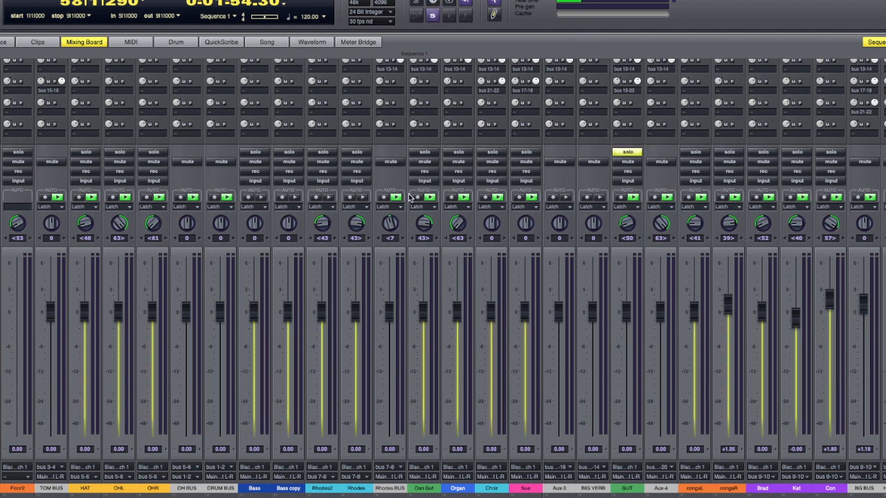
{"action": "left_click", "coordinate": [660, 163]}
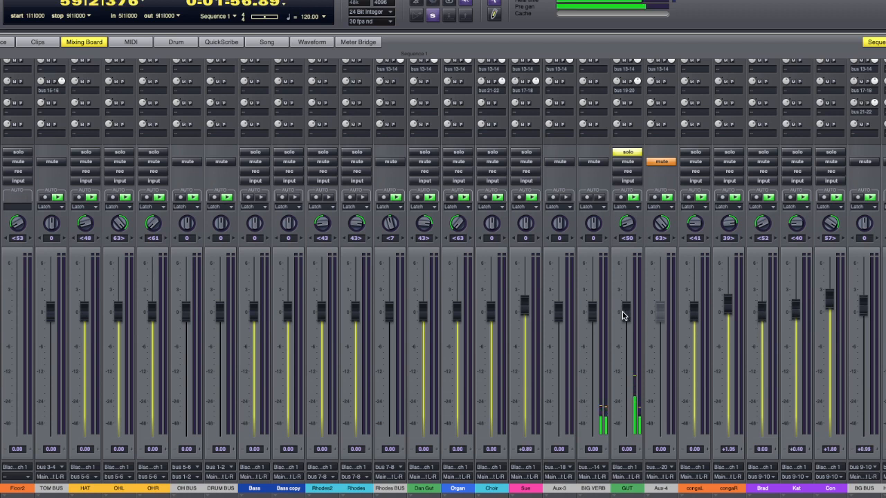
{"action": "left_click_drag", "start_coordinate": [626, 311], "coordinate": [624, 274]}
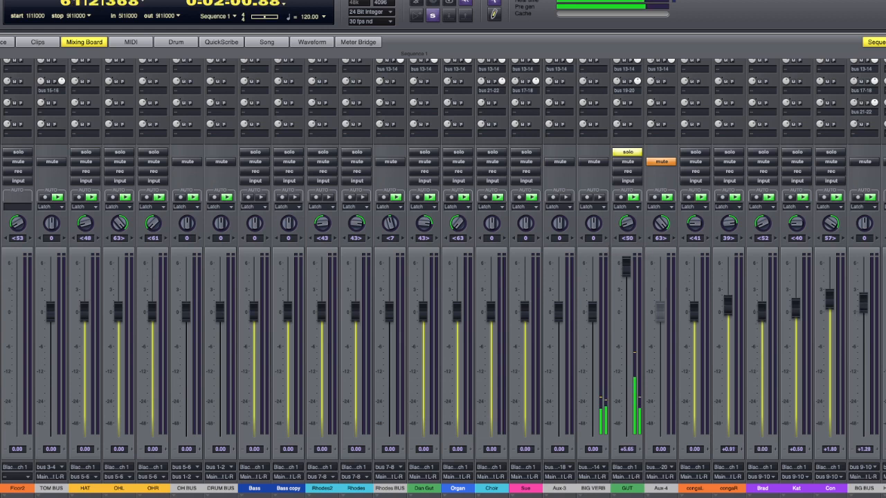
{"action": "scroll", "coordinate": [443, 277], "scroll_direction": "up", "scroll_amount": 3}
{"action": "scroll", "coordinate": [443, 276], "scroll_direction": "down", "scroll_amount": 3}
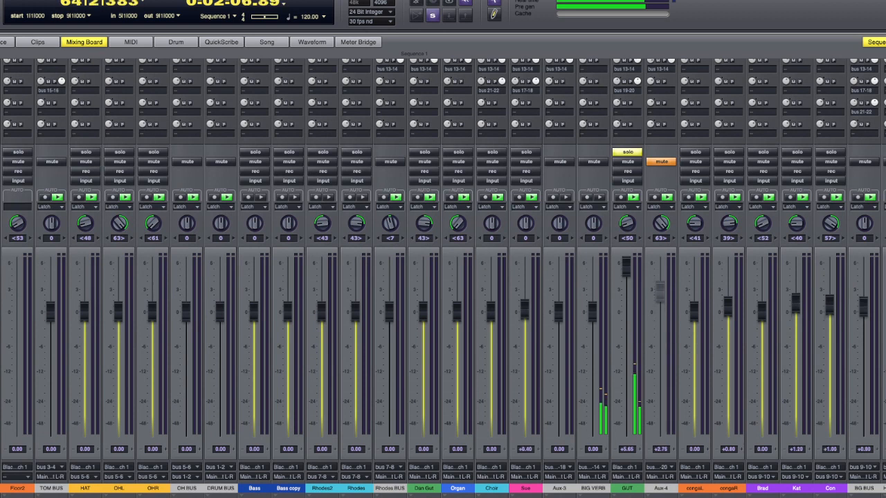
- Inspect the settings of the Echo plug-in on the Aux-4 channel, then close its window
{"action": "scroll", "coordinate": [443, 277], "scroll_direction": "up", "scroll_amount": 1}
{"action": "scroll", "coordinate": [631, 295], "scroll_direction": "up", "scroll_amount": 1}
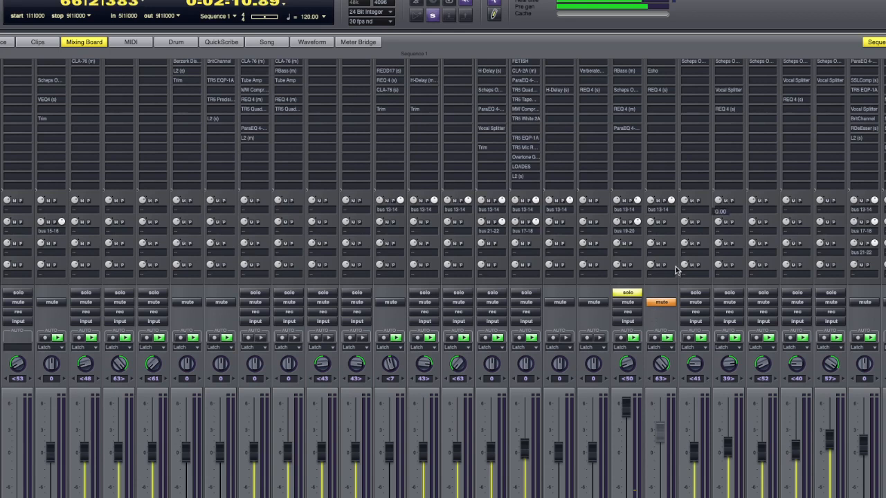
{"action": "left_click", "coordinate": [655, 71]}
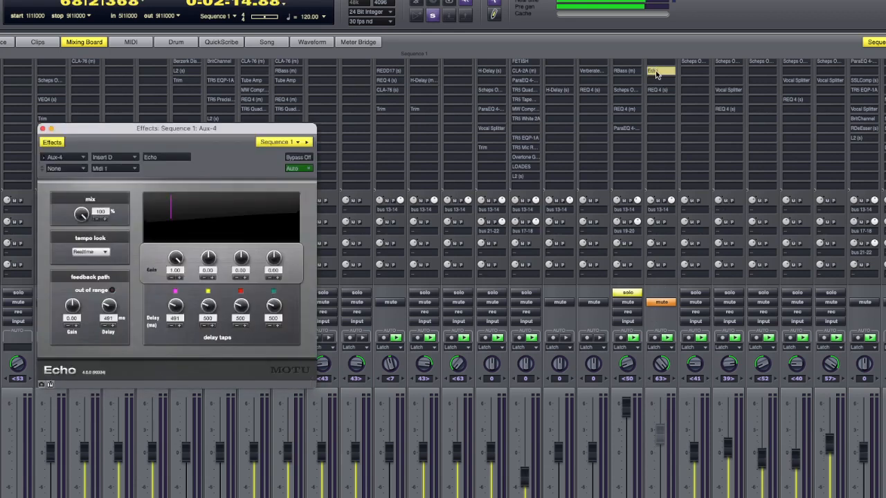
{"action": "left_click_drag", "start_coordinate": [127, 130], "coordinate": [136, 129]}
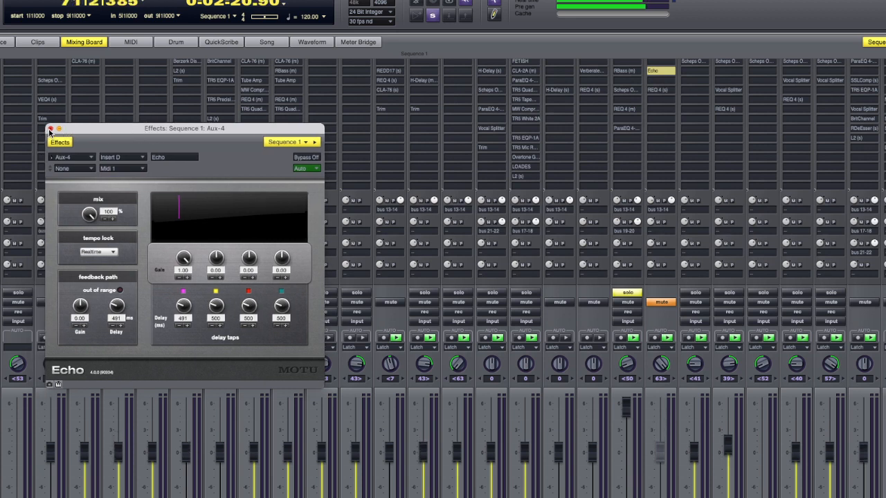
{"action": "left_click", "coordinate": [50, 129]}
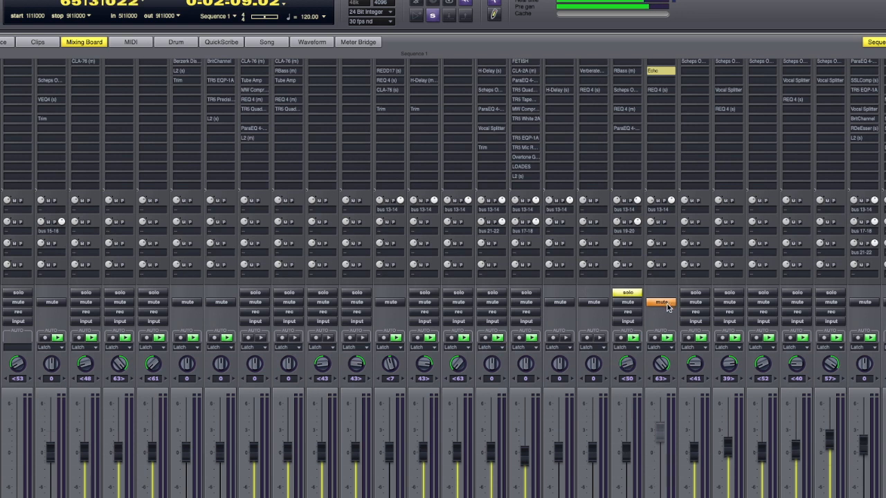
- Unmute Aux-4 and rewind the playback to about measure 60
{"action": "left_click", "coordinate": [663, 302]}
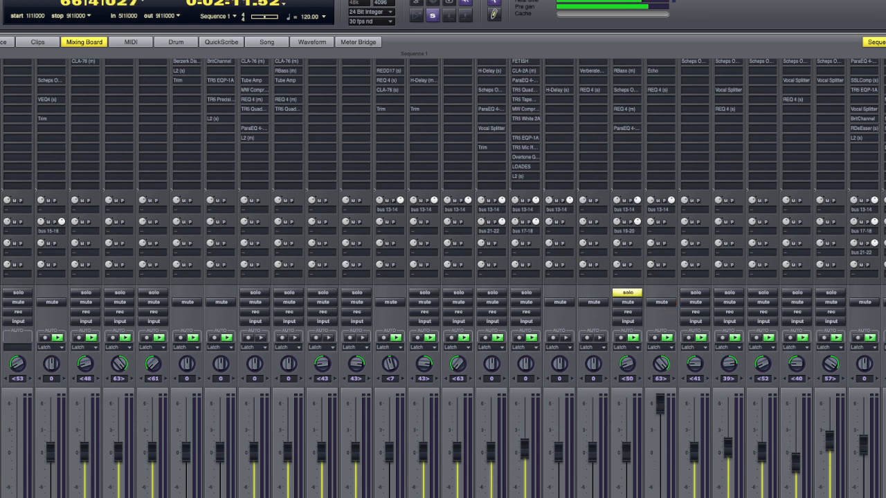
{"action": "scroll", "coordinate": [442, 278], "scroll_direction": "left", "scroll_amount": 5}
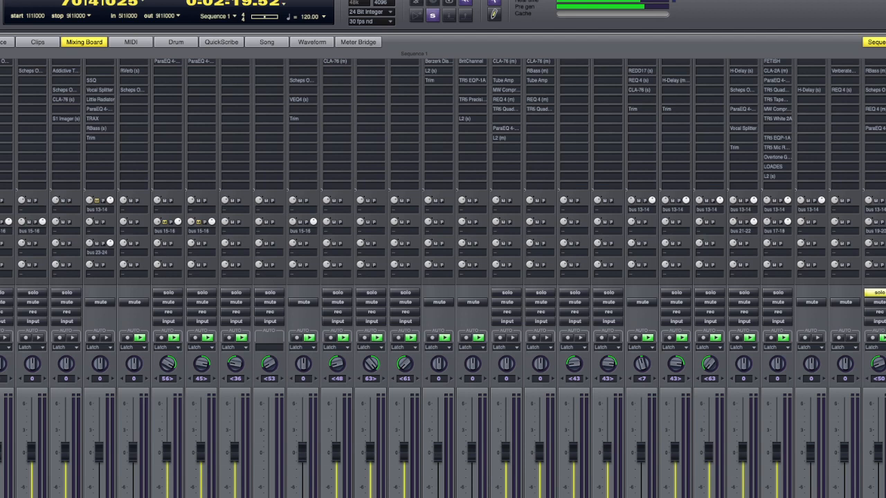
{"action": "left_click_drag", "start_coordinate": [94, 3], "coordinate": [94, 6]}
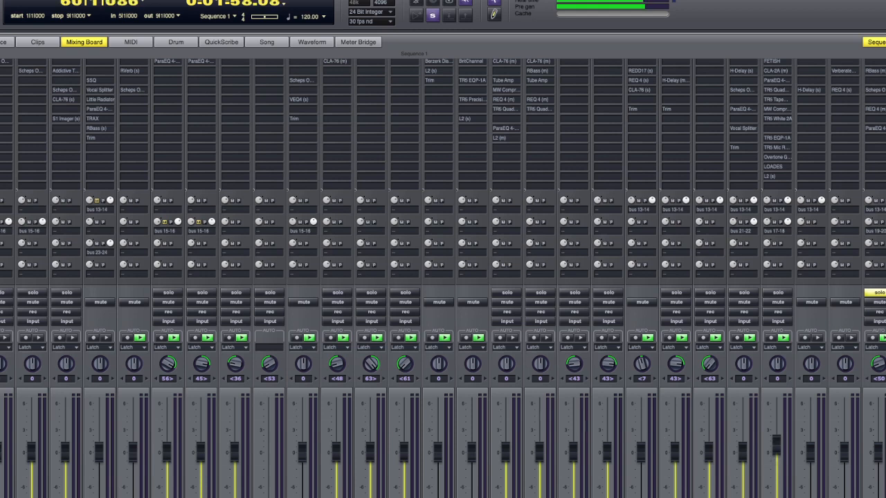
- Ride the GUT and Aux-4 faders up and down together, finishing at about +2.30 on GUT and +1.20 on Aux-4
{"action": "scroll", "coordinate": [621, 322], "scroll_direction": "right", "scroll_amount": 5}
{"action": "scroll", "coordinate": [621, 322], "scroll_direction": "down", "scroll_amount": 4}
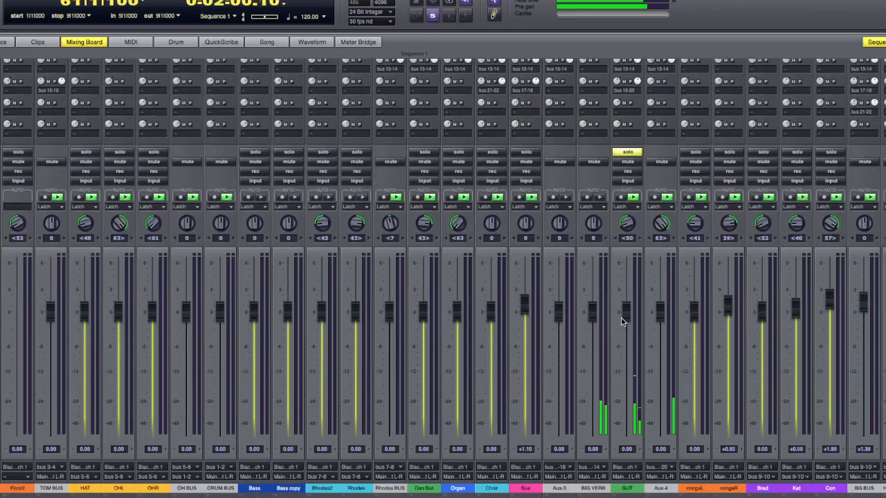
{"action": "left_click_drag", "start_coordinate": [622, 322], "coordinate": [625, 291]}
{"action": "left_click_drag", "start_coordinate": [661, 314], "coordinate": [626, 276]}
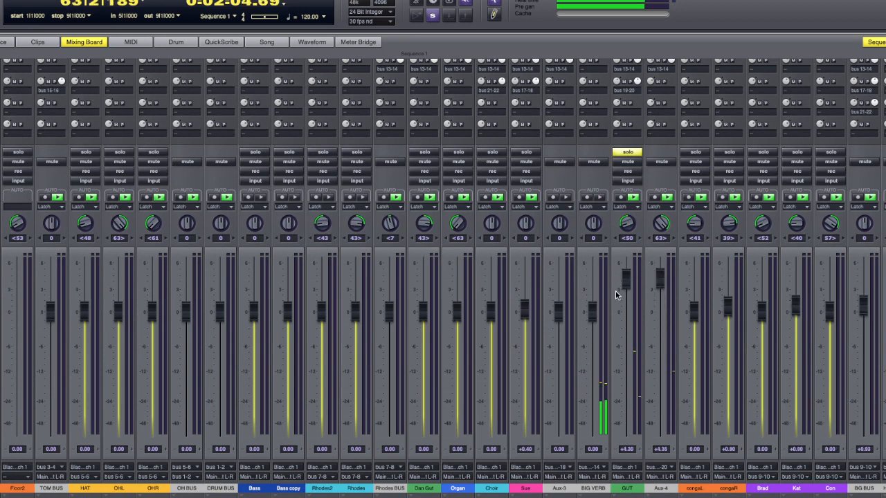
{"action": "left_click_drag", "start_coordinate": [626, 290], "coordinate": [625, 335]}
{"action": "left_click_drag", "start_coordinate": [664, 285], "coordinate": [660, 315]}
{"action": "scroll", "coordinate": [443, 278], "scroll_direction": "up", "scroll_amount": 2}
{"action": "left_click_drag", "start_coordinate": [625, 346], "coordinate": [625, 306]}
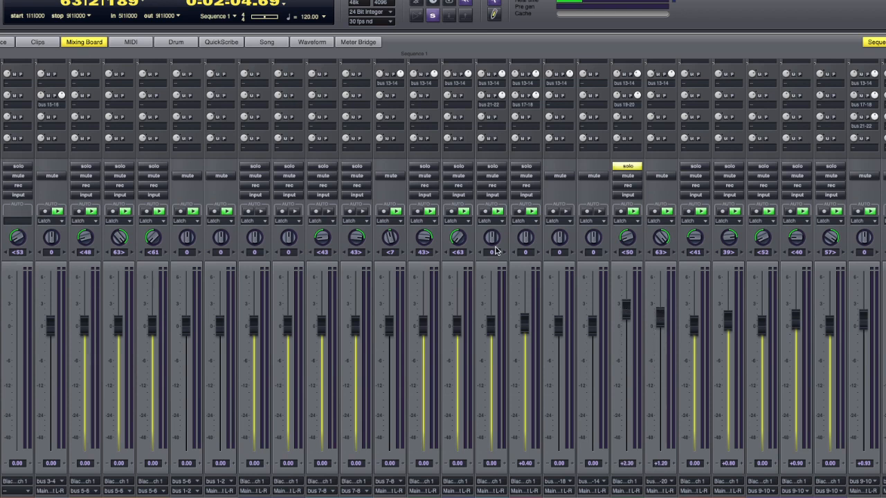
- During playback, lower the Aux-4 fader to about -5.20 and reset the GUT fader to 0
{"action": "key", "text": "space"}
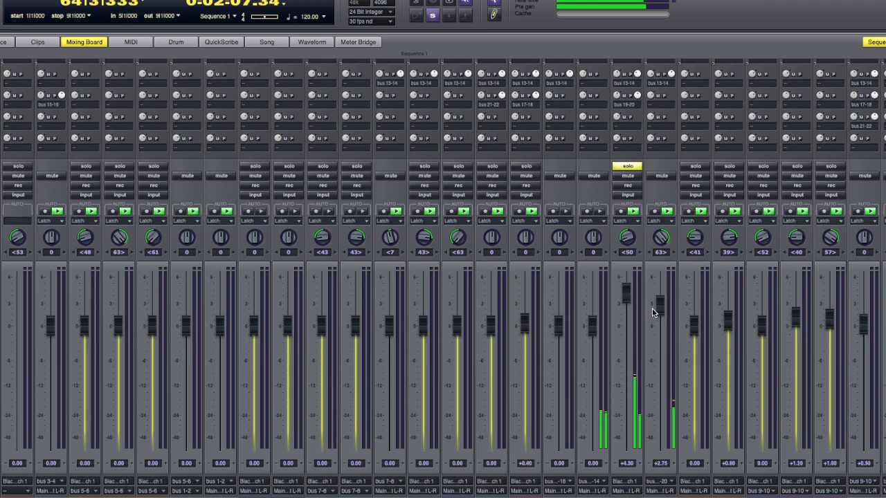
{"action": "left_click_drag", "start_coordinate": [657, 310], "coordinate": [661, 359]}
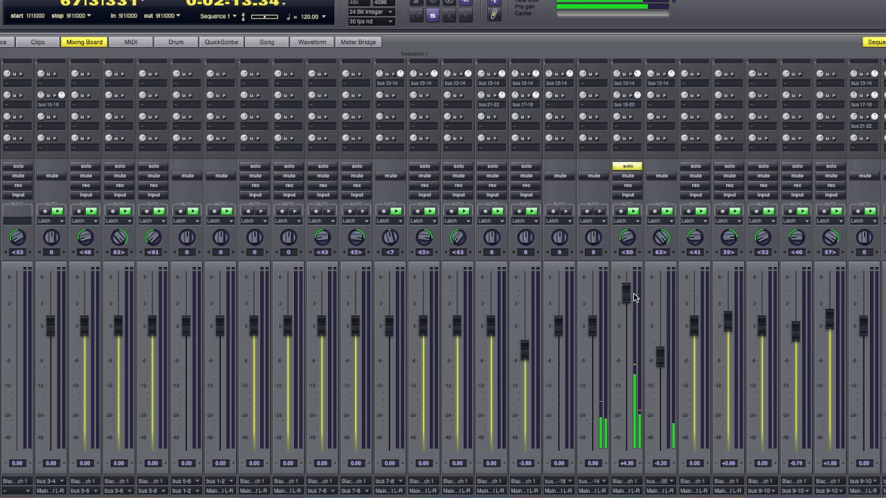
{"action": "left_click", "coordinate": [627, 296], "text": "alt"}
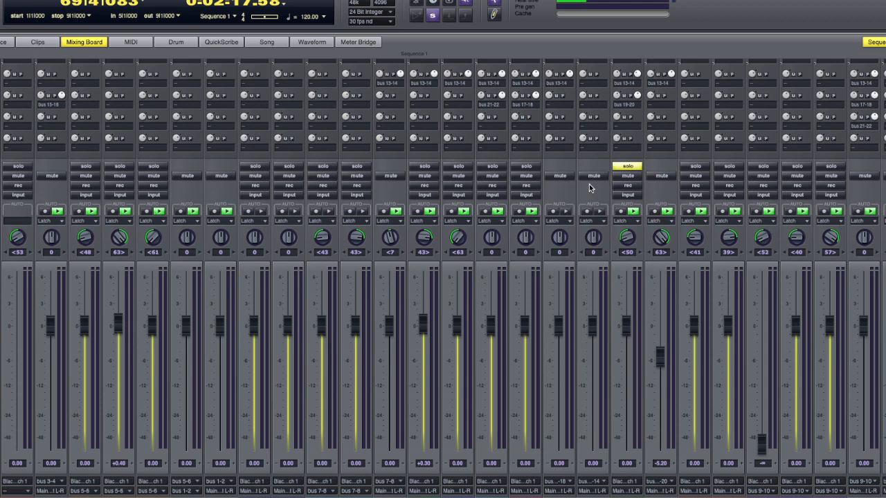
- Unsolo the GUT channel and play the full mix from measure 54
{"action": "left_click", "coordinate": [633, 167]}
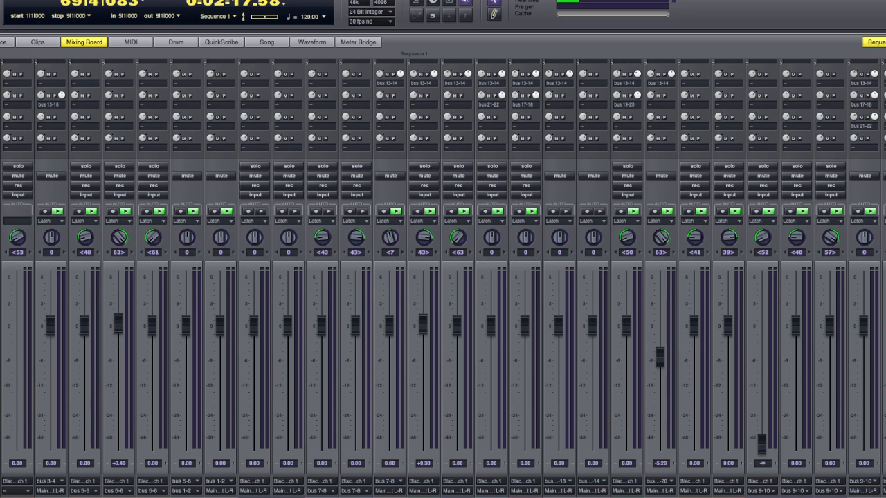
{"action": "scroll", "coordinate": [443, 277], "scroll_direction": "down", "scroll_amount": 1}
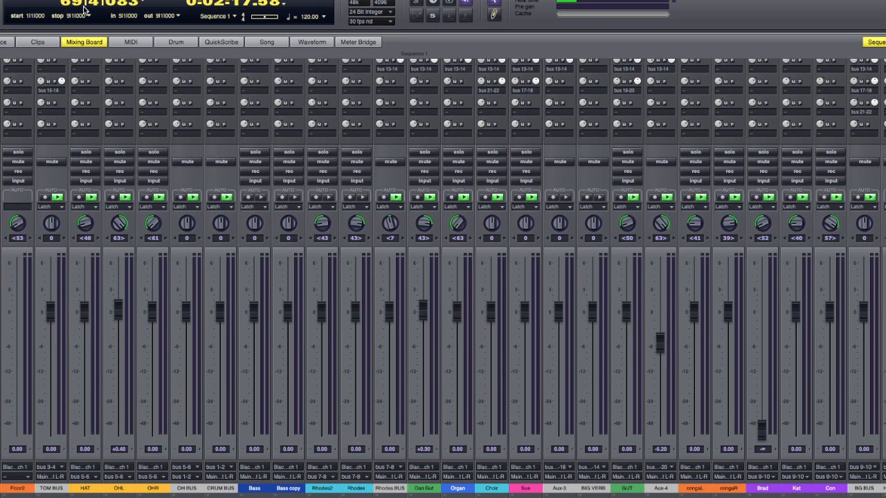
{"action": "left_click_drag", "start_coordinate": [94, 2], "coordinate": [86, 5]}
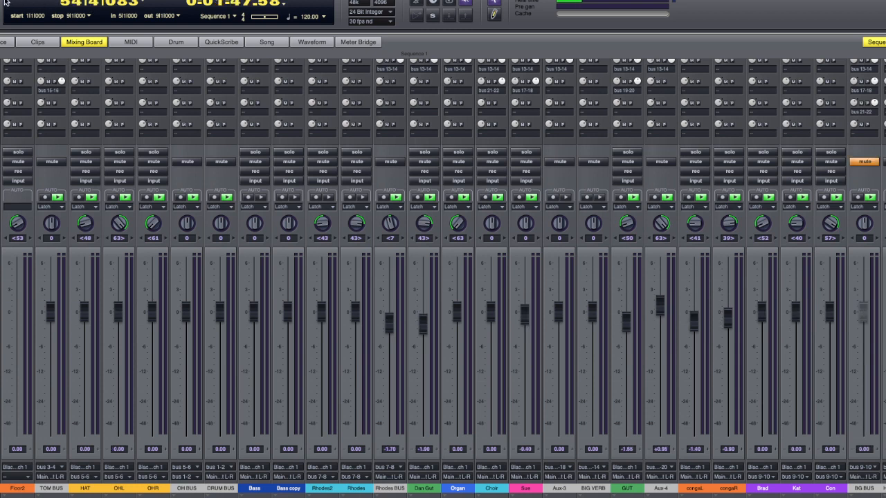
{"action": "key", "text": "space"}
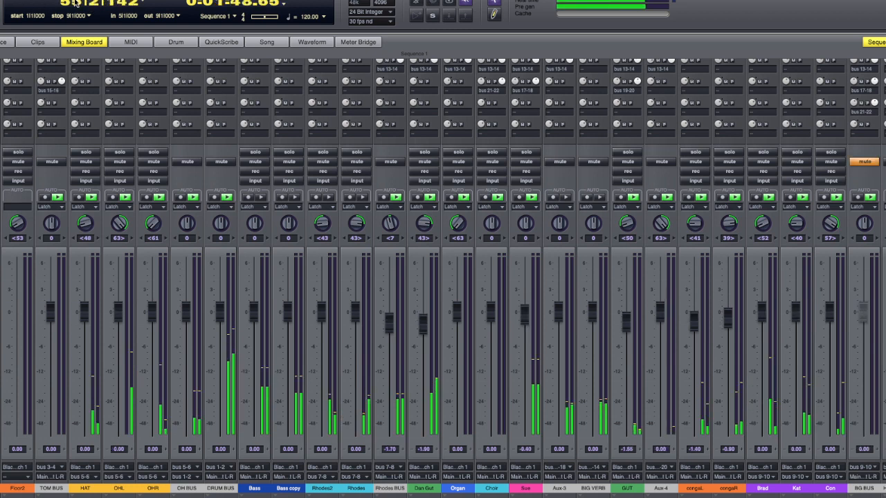
- Advance the playback position and try the BG BUS fader at about +5.30 before resetting it to 0
{"action": "left_click_drag", "start_coordinate": [94, 3], "coordinate": [96, 2]}
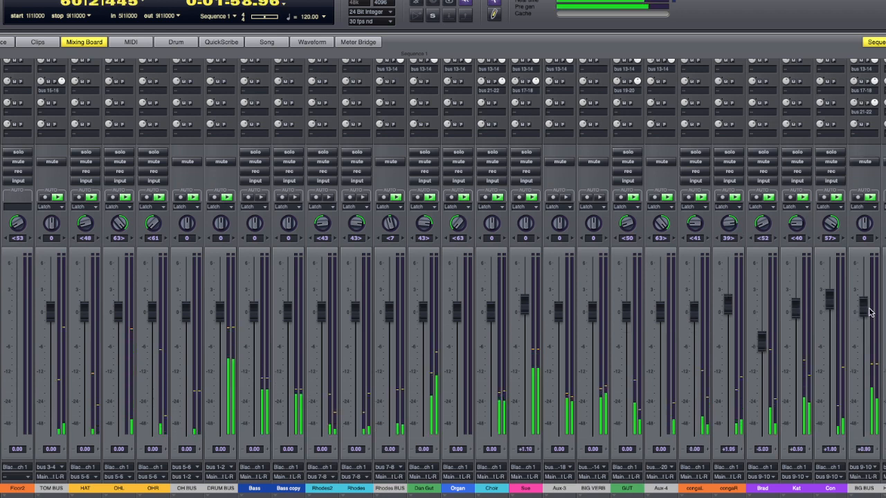
{"action": "left_click_drag", "start_coordinate": [862, 305], "coordinate": [862, 271]}
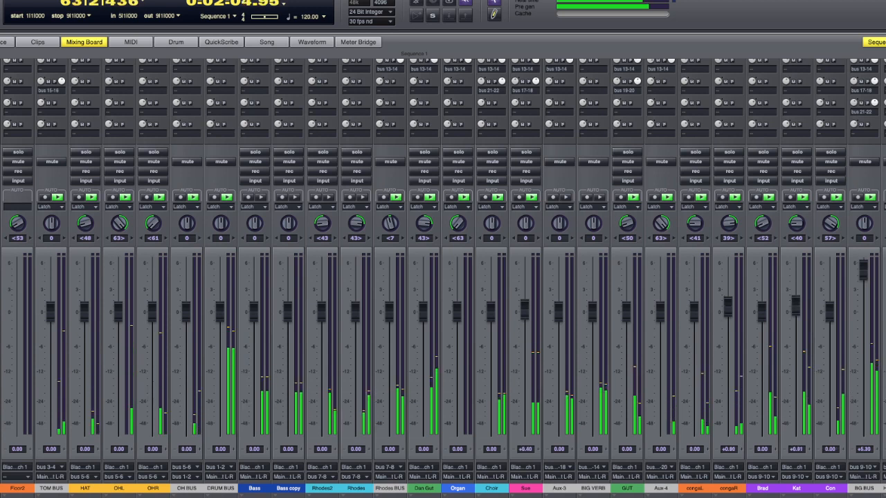
{"action": "double_click", "coordinate": [862, 275]}
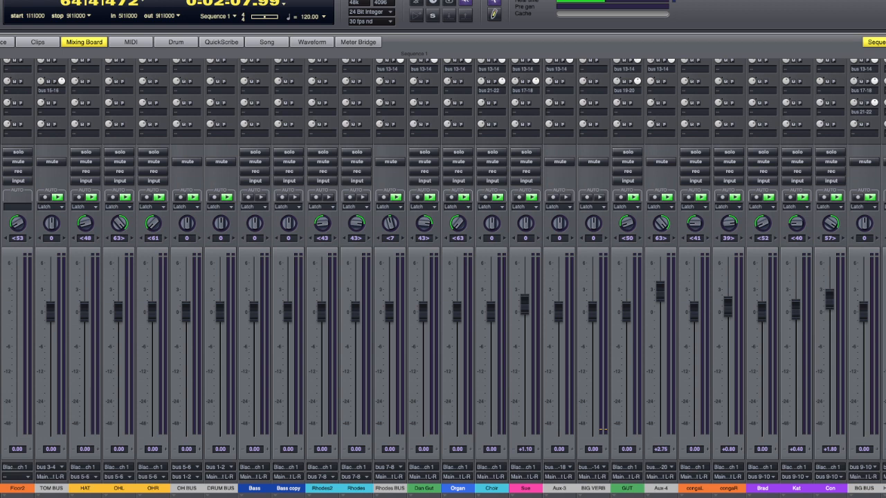
- Open the Dynamics plug-in in Insert L of the HUGE VERB channel and position its window over the mixer
{"action": "scroll", "coordinate": [443, 277], "scroll_direction": "up", "scroll_amount": 3}
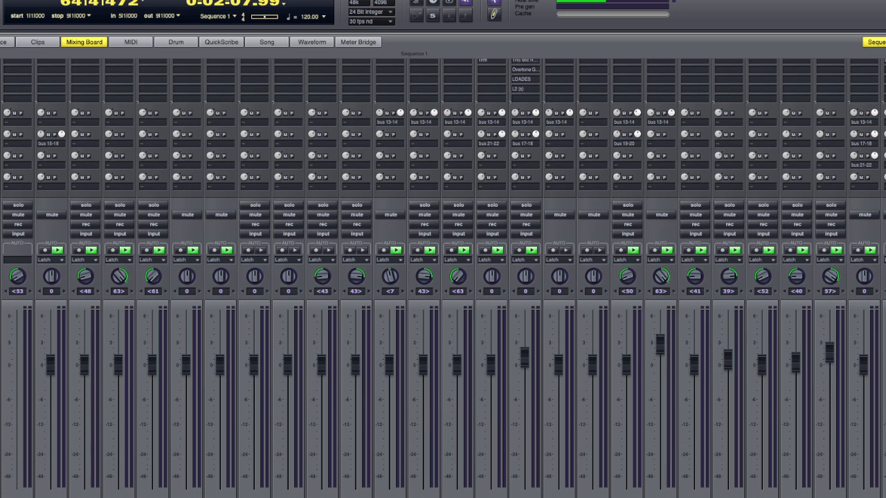
{"action": "scroll", "coordinate": [443, 277], "scroll_direction": "down", "scroll_amount": 3}
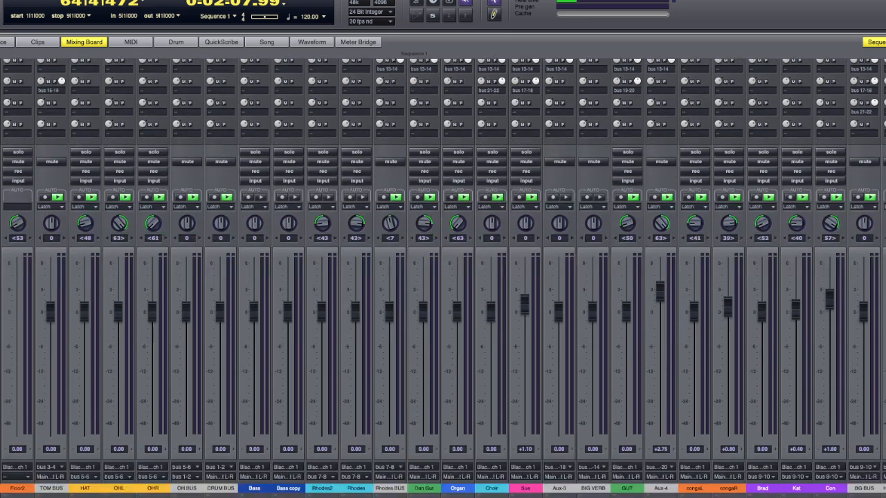
{"action": "scroll", "coordinate": [443, 276], "scroll_direction": "up", "scroll_amount": 5}
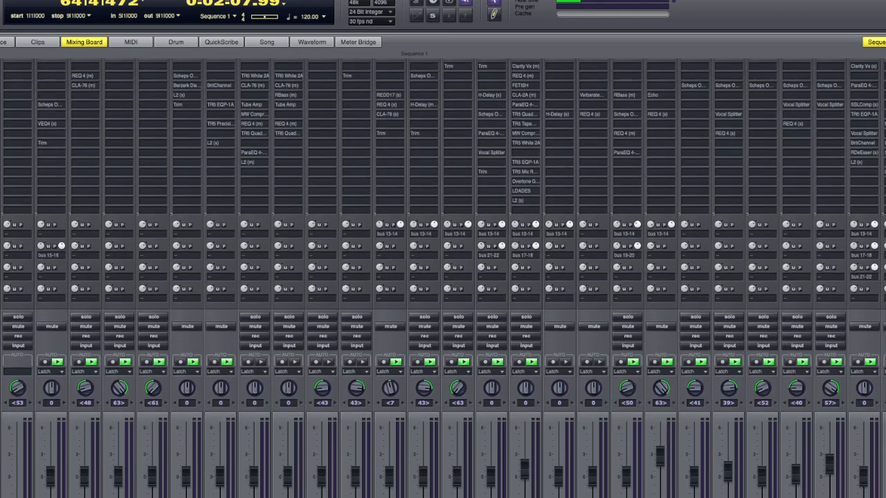
{"action": "scroll", "coordinate": [443, 276], "scroll_direction": "down", "scroll_amount": 5}
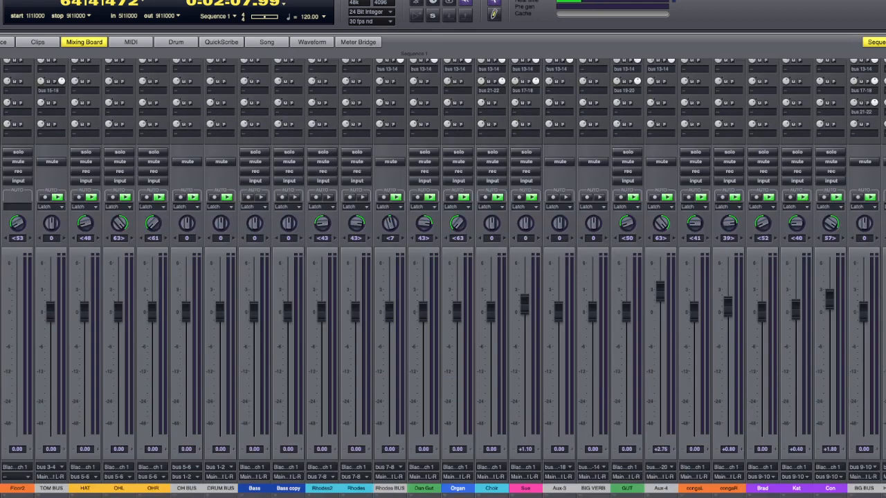
{"action": "scroll", "coordinate": [443, 276], "scroll_direction": "up", "scroll_amount": 5}
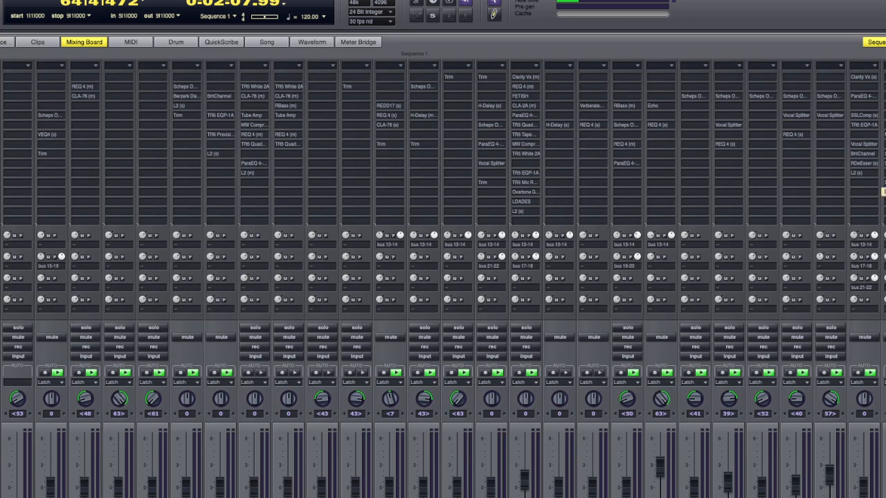
{"action": "double_click", "coordinate": [884, 183]}
{"action": "left_click_drag", "start_coordinate": [130, 126], "coordinate": [334, 120]}
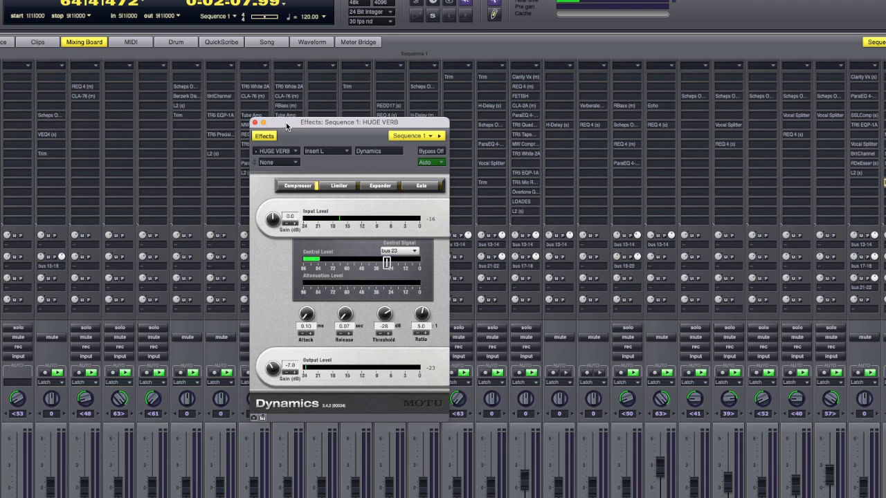
{"action": "left_click_drag", "start_coordinate": [286, 123], "coordinate": [310, 101]}
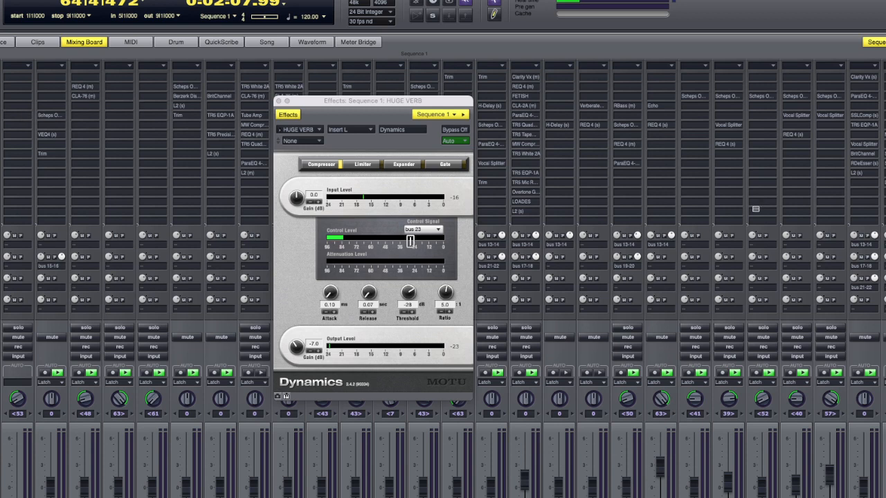
- Raise the output gain of the HUGE VERB Dynamics plug-in to -4.0 dB
{"action": "left_click", "coordinate": [319, 350]}
{"action": "left_click", "coordinate": [319, 352]}
{"action": "left_click", "coordinate": [319, 352]}
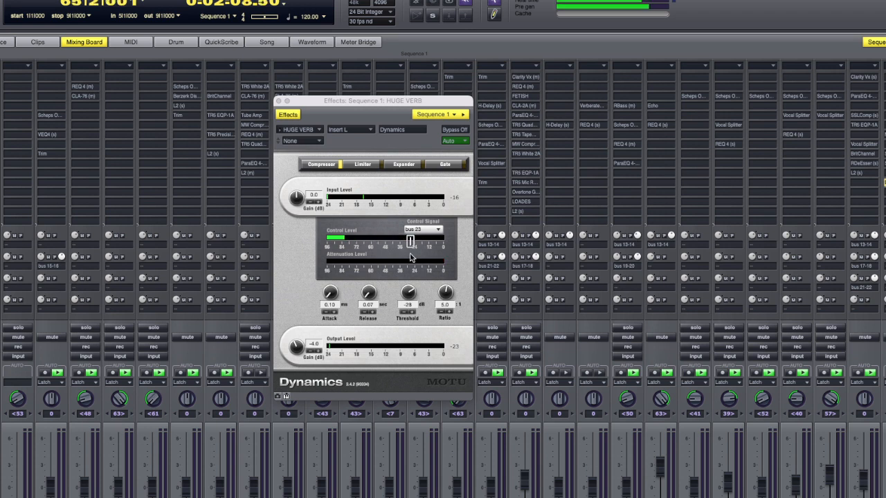
- Raise the output gain of the HUGE VERB Dynamics plug-in to 6.0 dB
{"action": "left_click", "coordinate": [319, 352]}
{"action": "left_click", "coordinate": [319, 351]}
{"action": "left_click", "coordinate": [319, 351]}
{"action": "left_click", "coordinate": [319, 351]}
{"action": "left_click", "coordinate": [319, 352]}
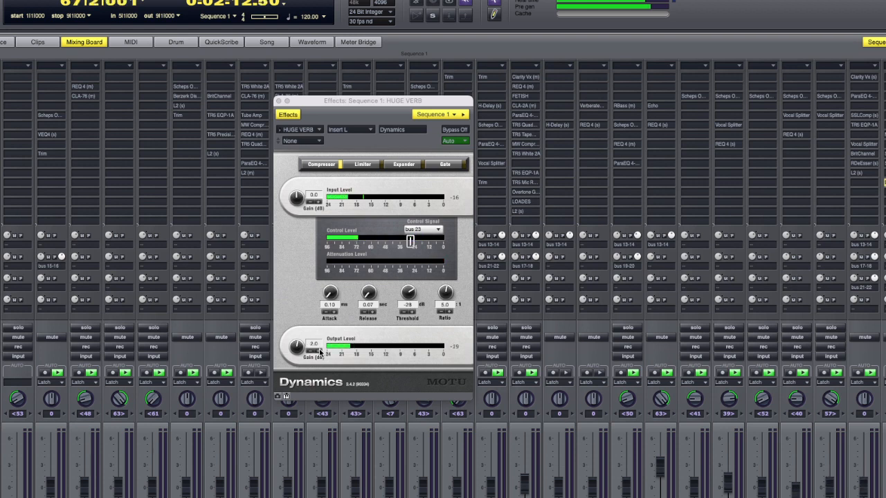
{"action": "left_click", "coordinate": [319, 351]}
{"action": "left_click", "coordinate": [319, 352]}
{"action": "left_click", "coordinate": [319, 352]}
{"action": "left_click", "coordinate": [319, 351]}
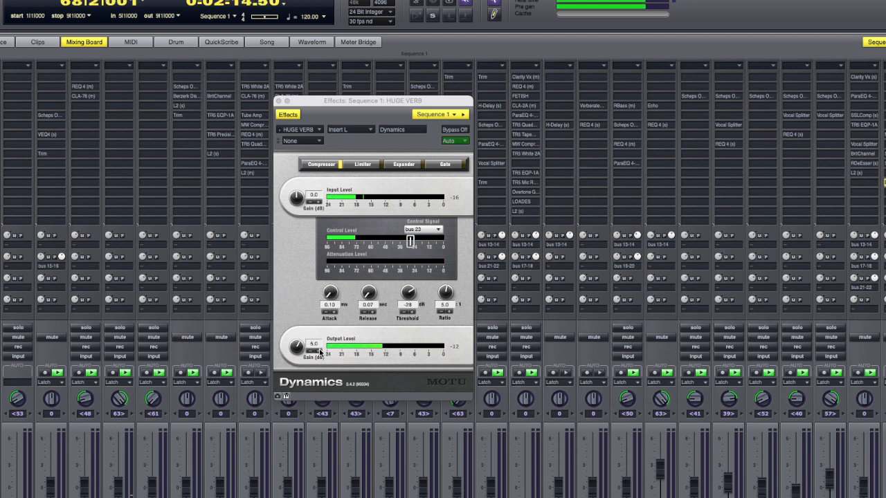
- Lower the HUGE VERB compressor threshold to -43 dB and raise its output gain to 10.0 dB
{"action": "left_click_drag", "start_coordinate": [411, 240], "coordinate": [375, 248]}
{"action": "left_click", "coordinate": [319, 352]}
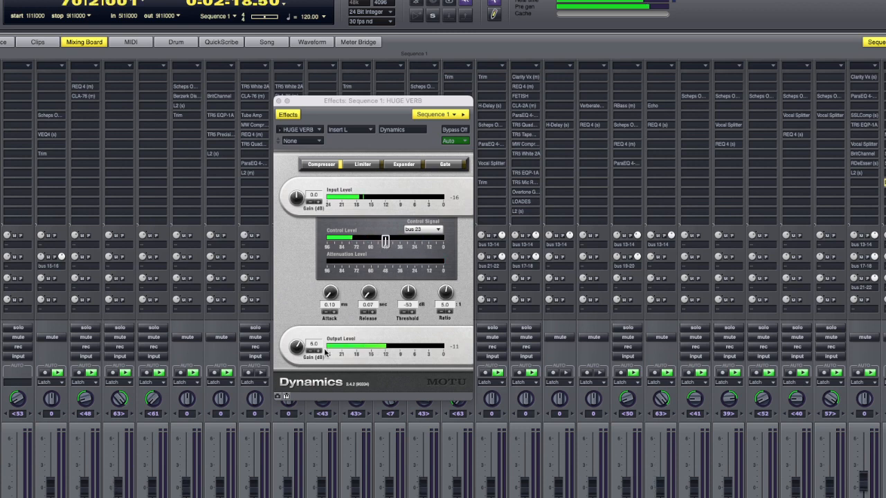
{"action": "left_click", "coordinate": [319, 352]}
{"action": "left_click", "coordinate": [319, 351]}
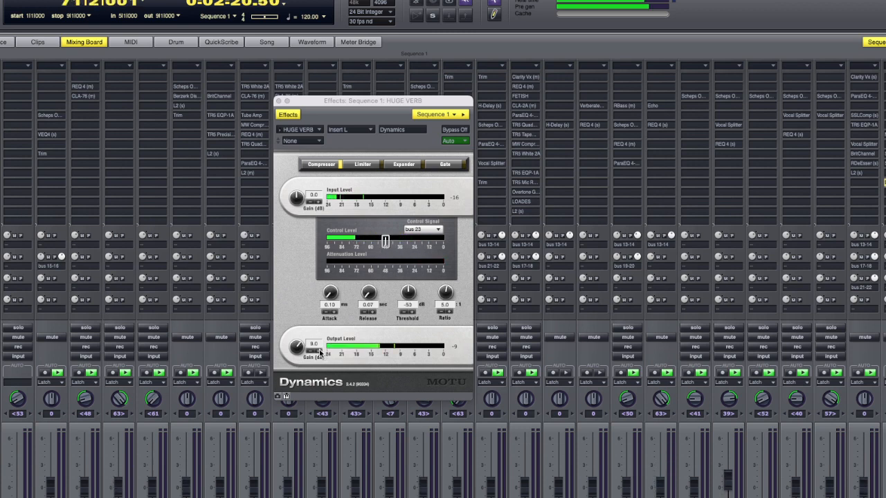
{"action": "left_click", "coordinate": [319, 352]}
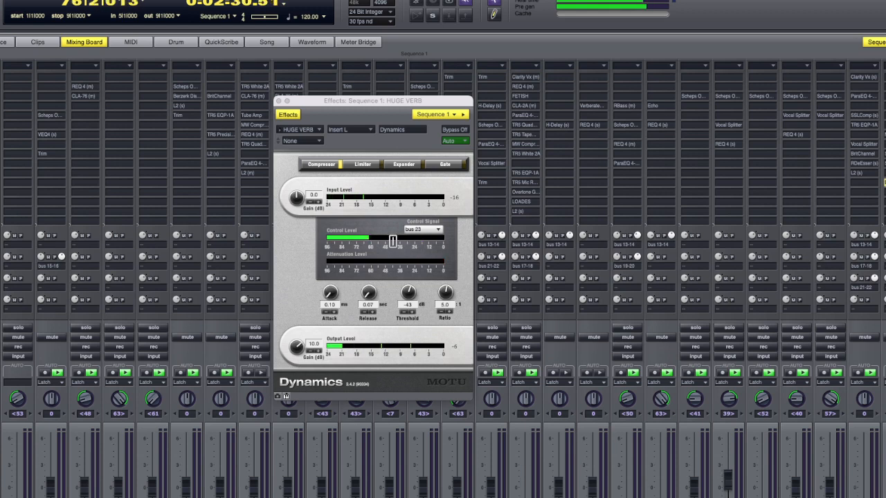
- Stop playback in measure 84 and close the HUGE VERB Dynamics window
{"action": "scroll", "coordinate": [623, 277], "scroll_direction": "down", "scroll_amount": 5}
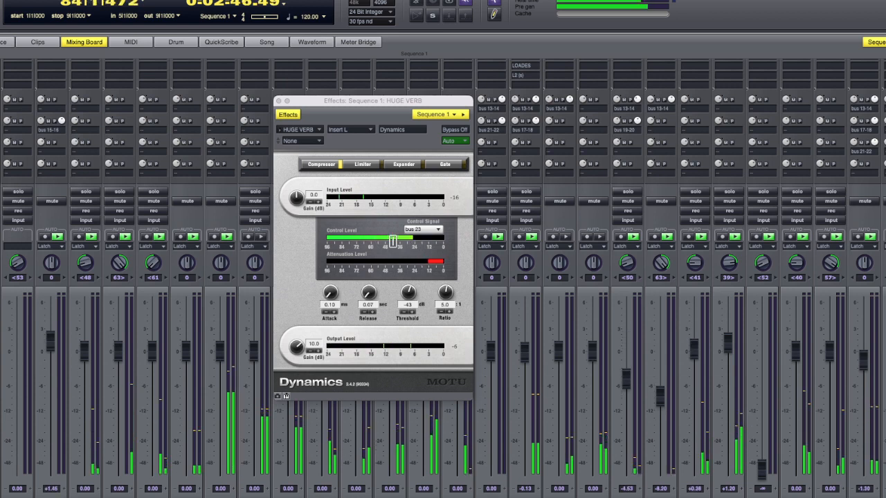
{"action": "key", "text": "space"}
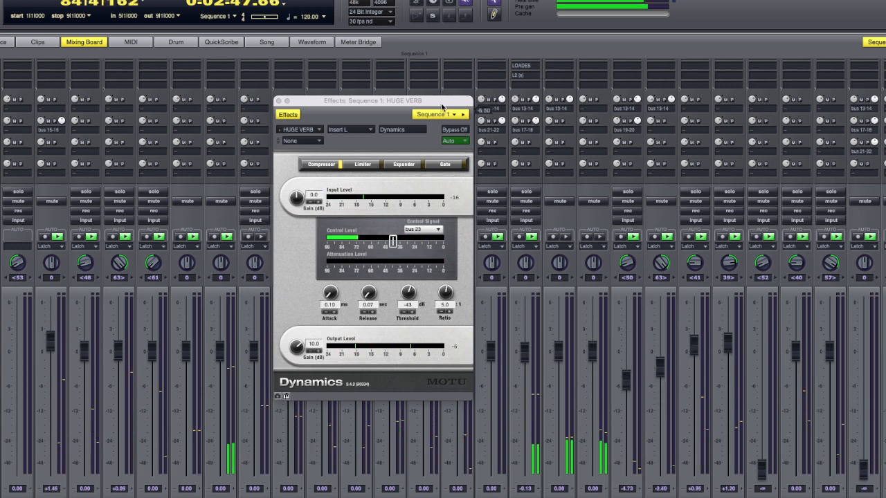
{"action": "left_click", "coordinate": [278, 102]}
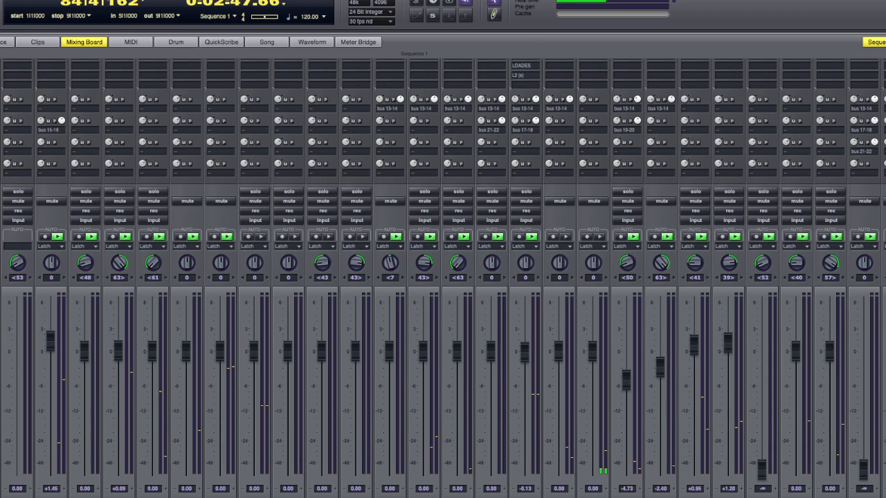
- Examine the inserts and sends of the drum and instrument channels on the mixing board
{"action": "scroll", "coordinate": [279, 103], "scroll_direction": "down", "scroll_amount": 2}
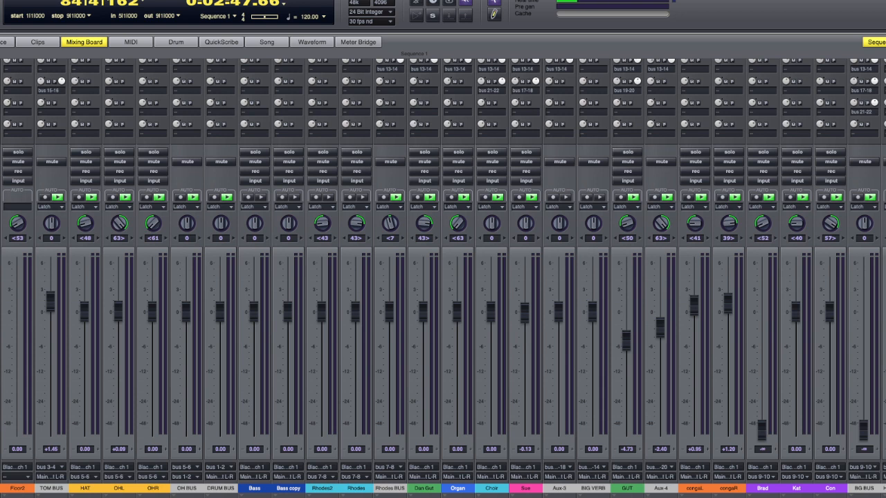
{"action": "scroll", "coordinate": [443, 277], "scroll_direction": "left", "scroll_amount": 5}
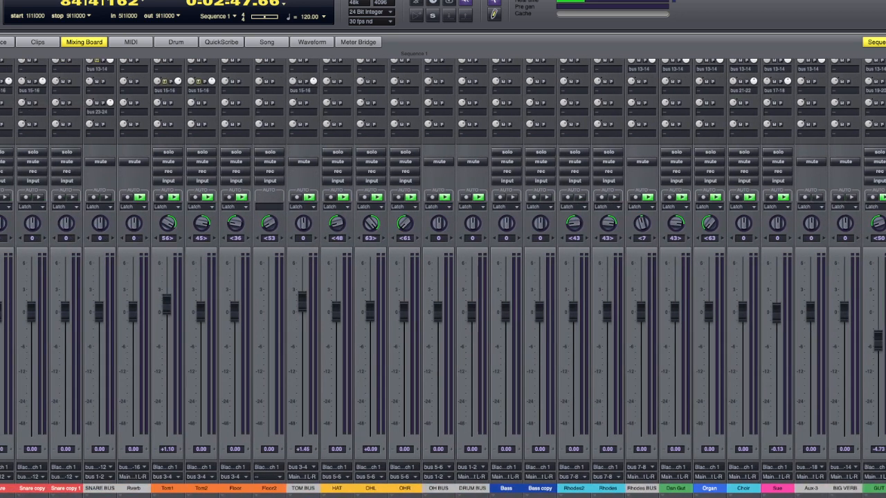
{"action": "scroll", "coordinate": [711, 493], "scroll_direction": "up", "scroll_amount": 5}
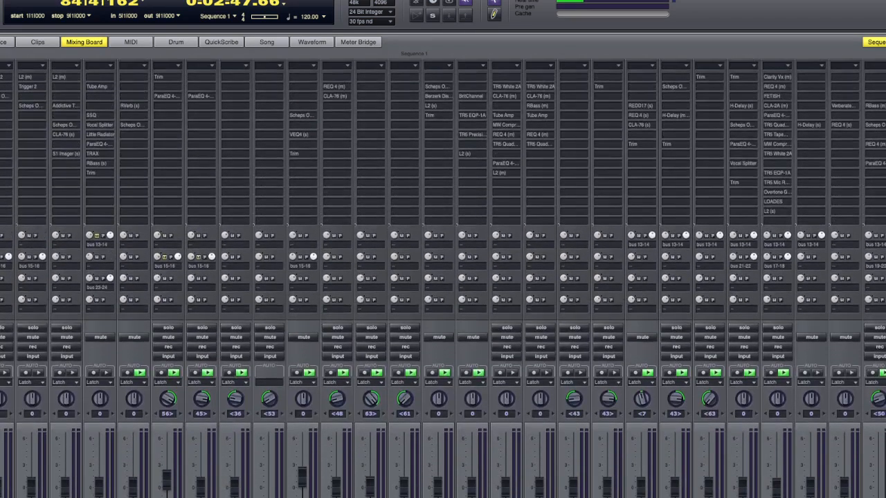